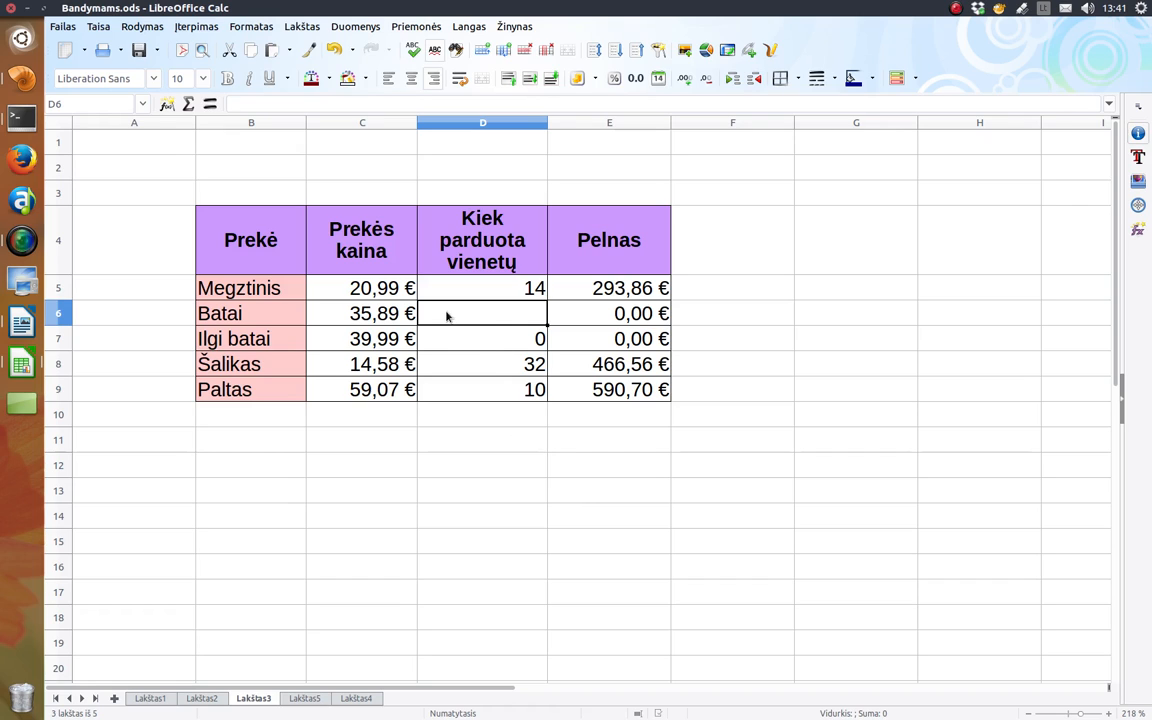
Step: Examine the Pelnas formulas for Megztinis, Batai and Ilgi batai and the sold-quantity cells they refer to
left_click(486, 344)
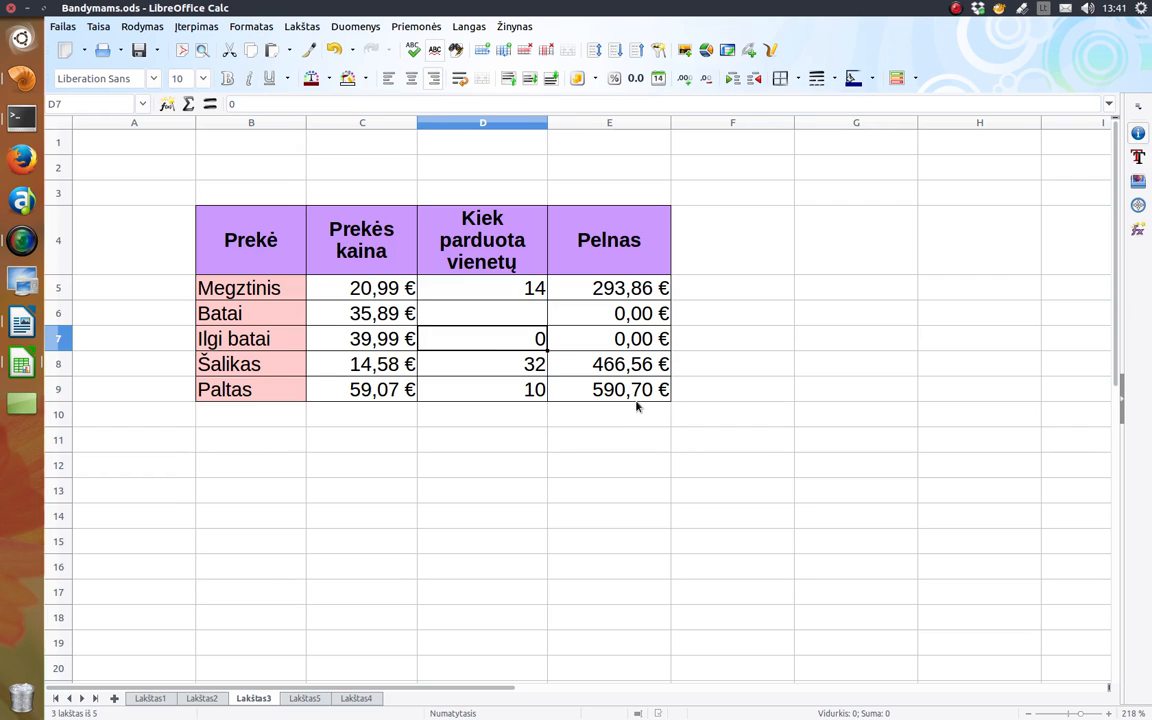
left_click(613, 292)
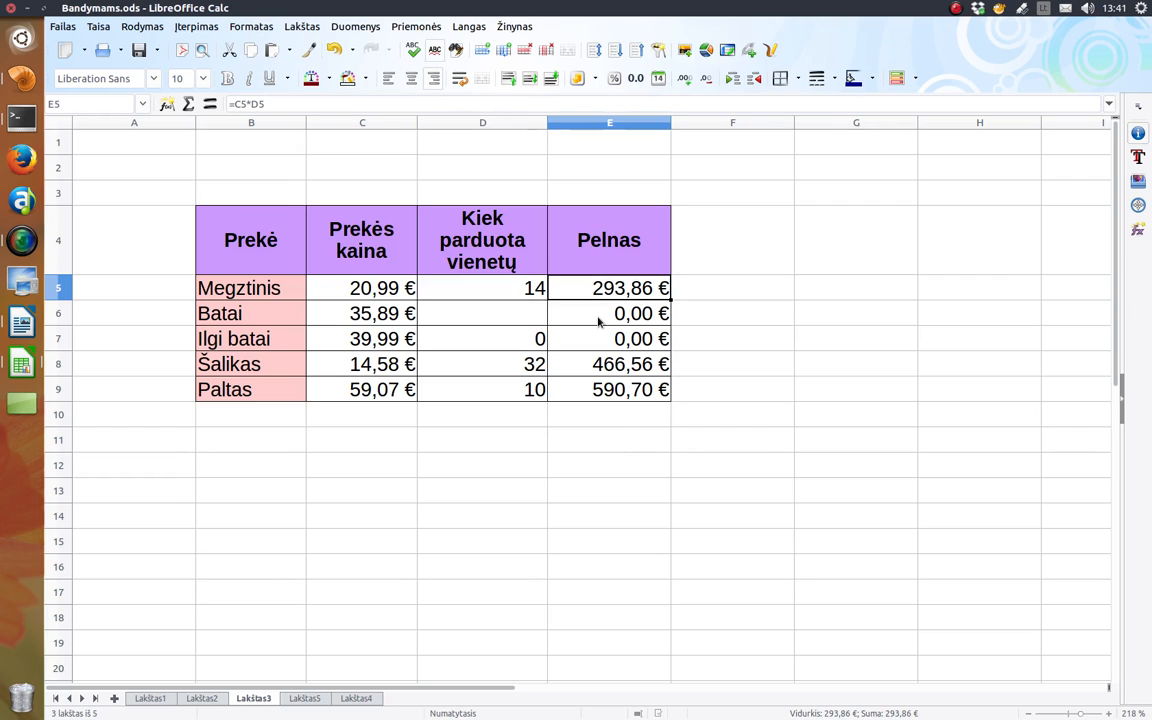
double_click(614, 291)
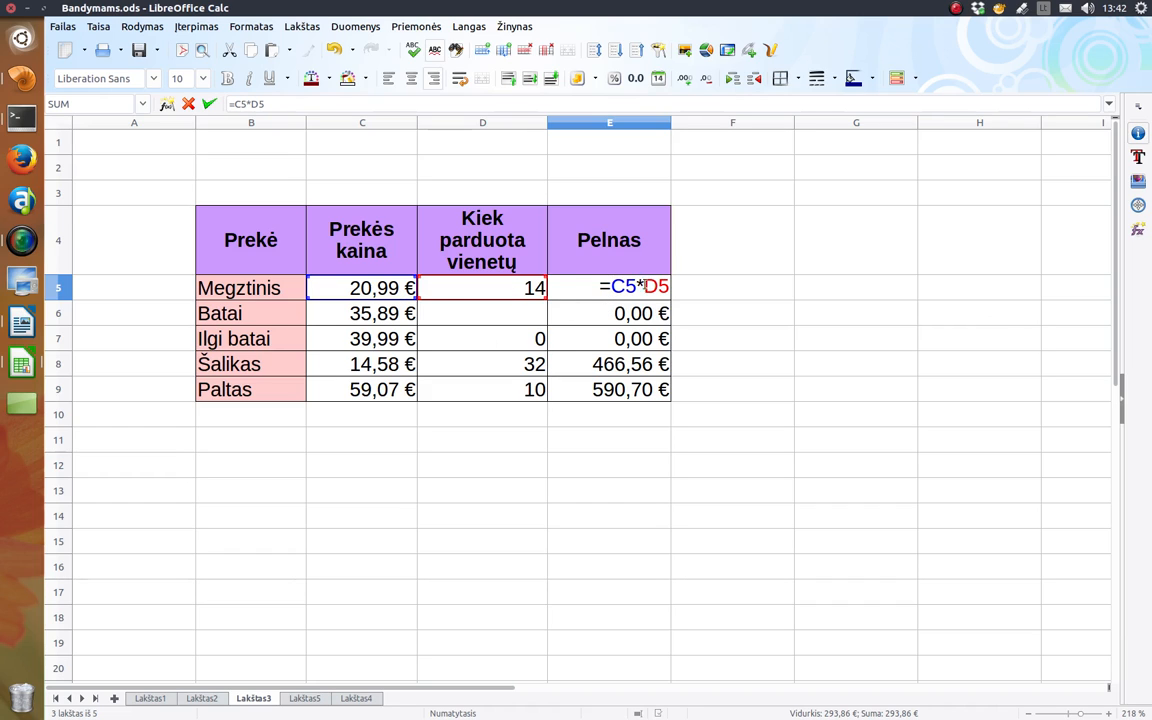
key("Return")
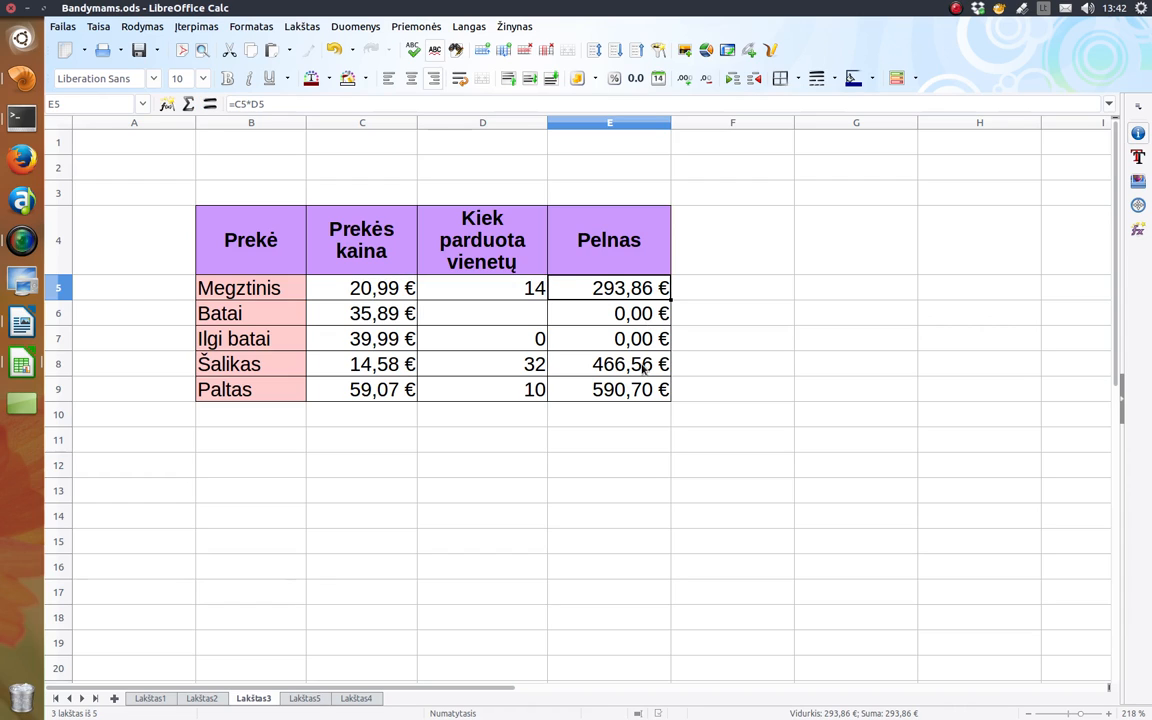
left_click(504, 317)
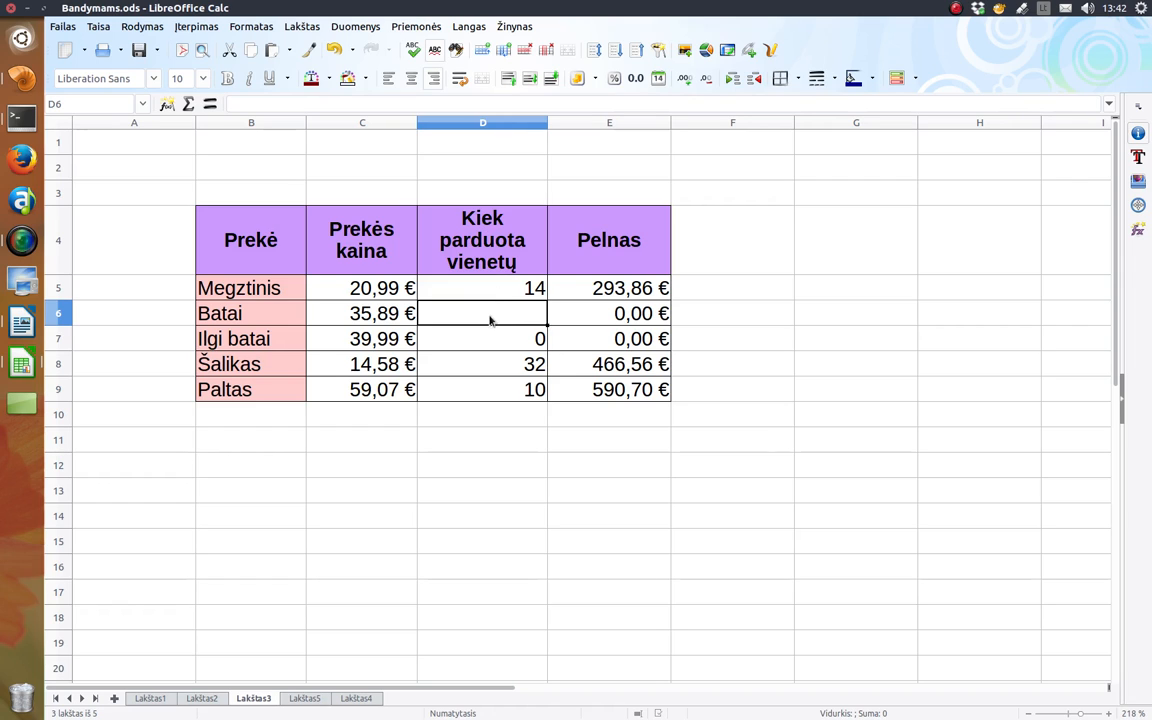
left_click(611, 317)
left_click(520, 317)
left_click(599, 320)
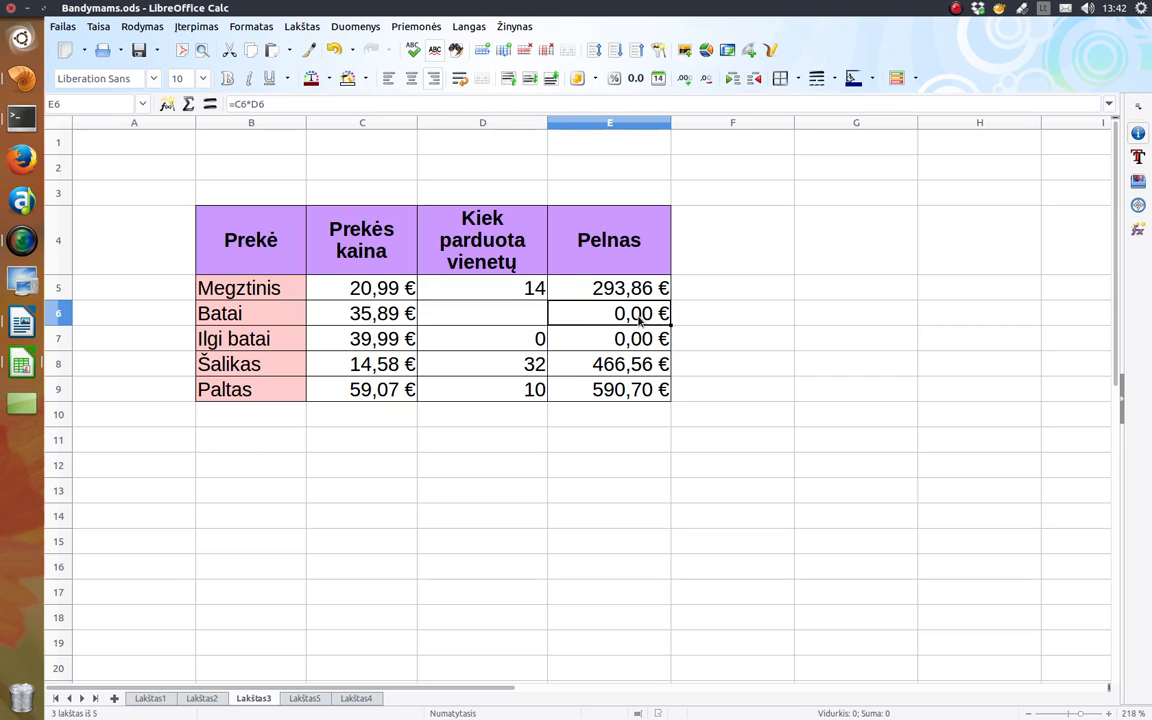
double_click(593, 318)
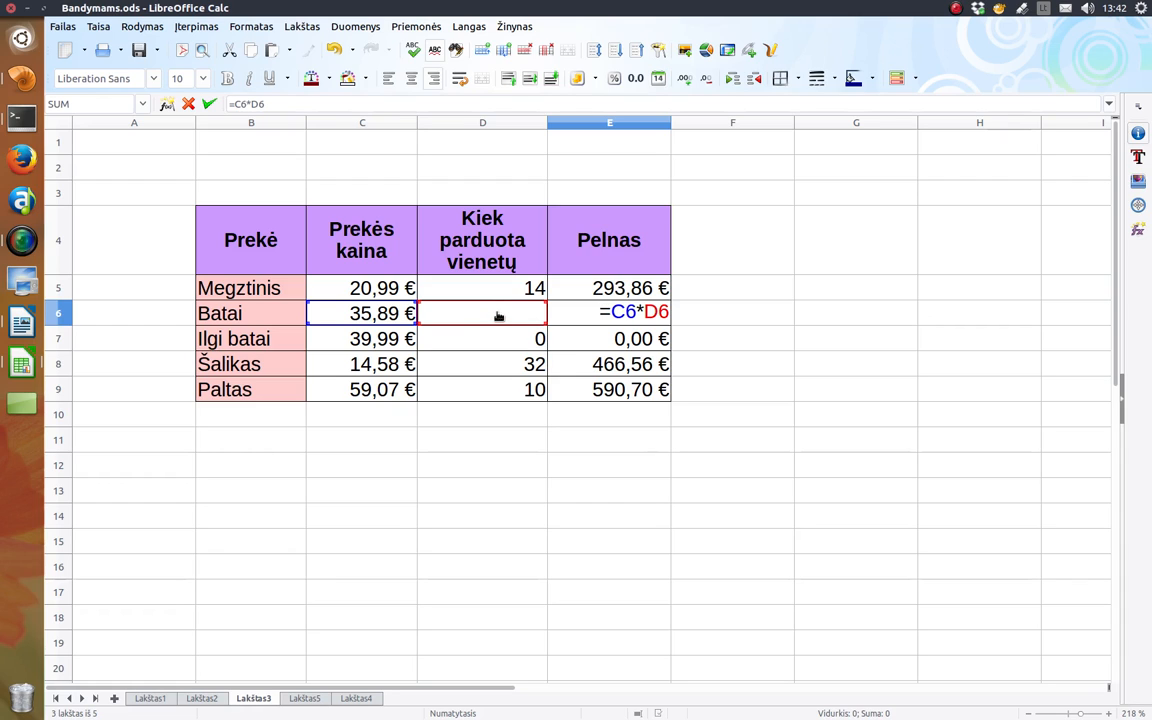
key("Return")
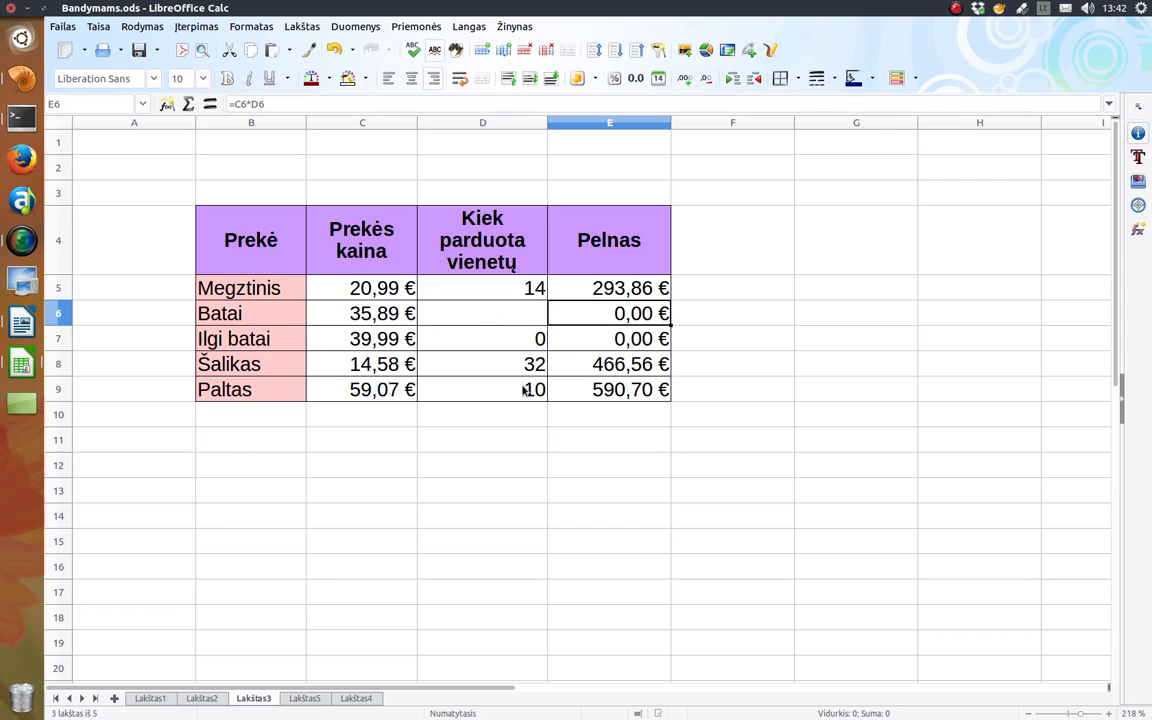
double_click(603, 343)
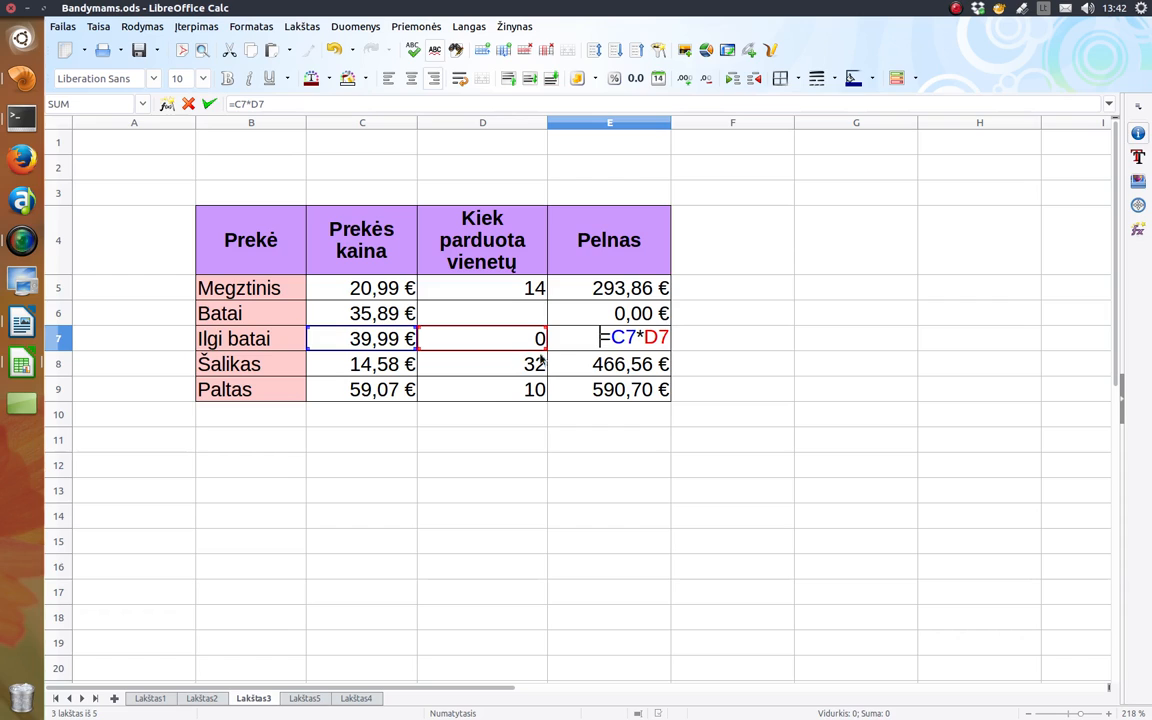
key("Escape")
left_click(592, 439)
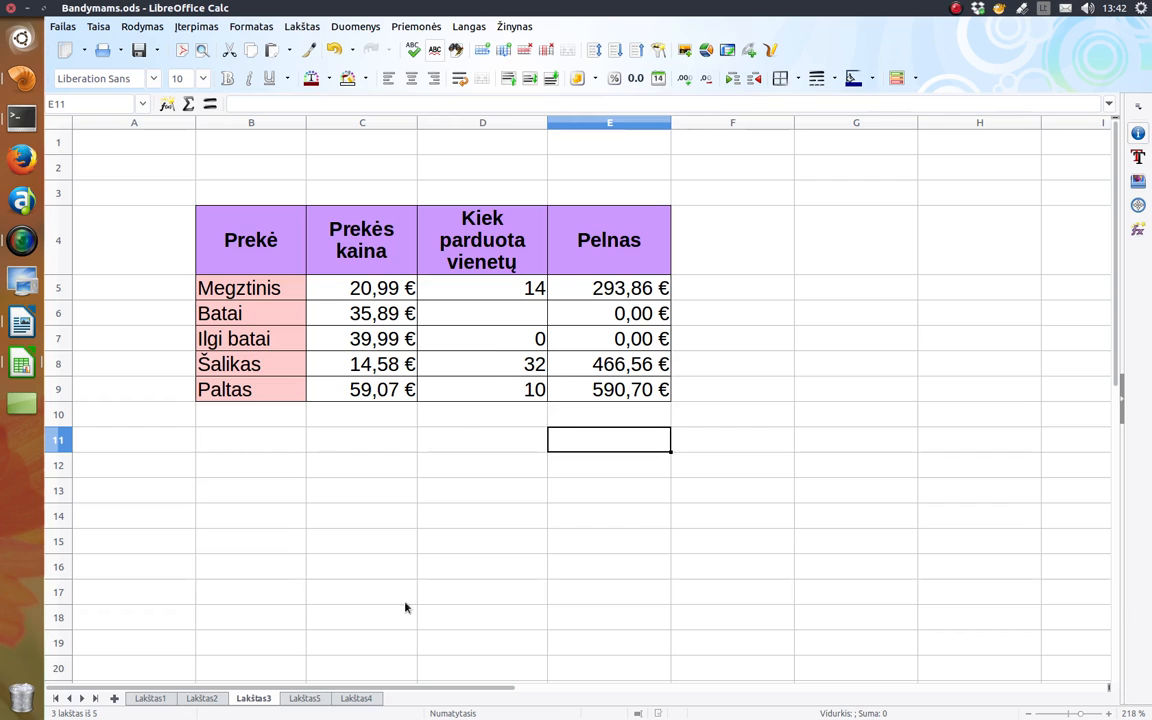
Step: On sheet Lakštas5, examine the Kiekis formula in D6 and its source cells E6 and C6
left_click(304, 698)
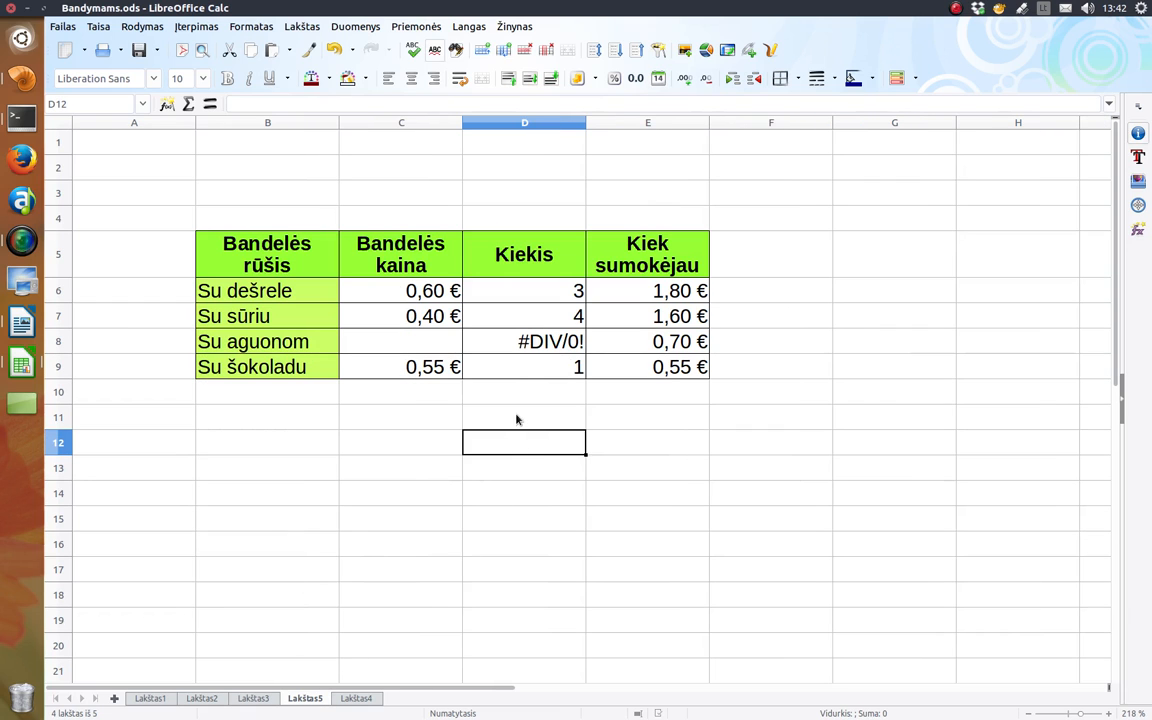
left_click(548, 298)
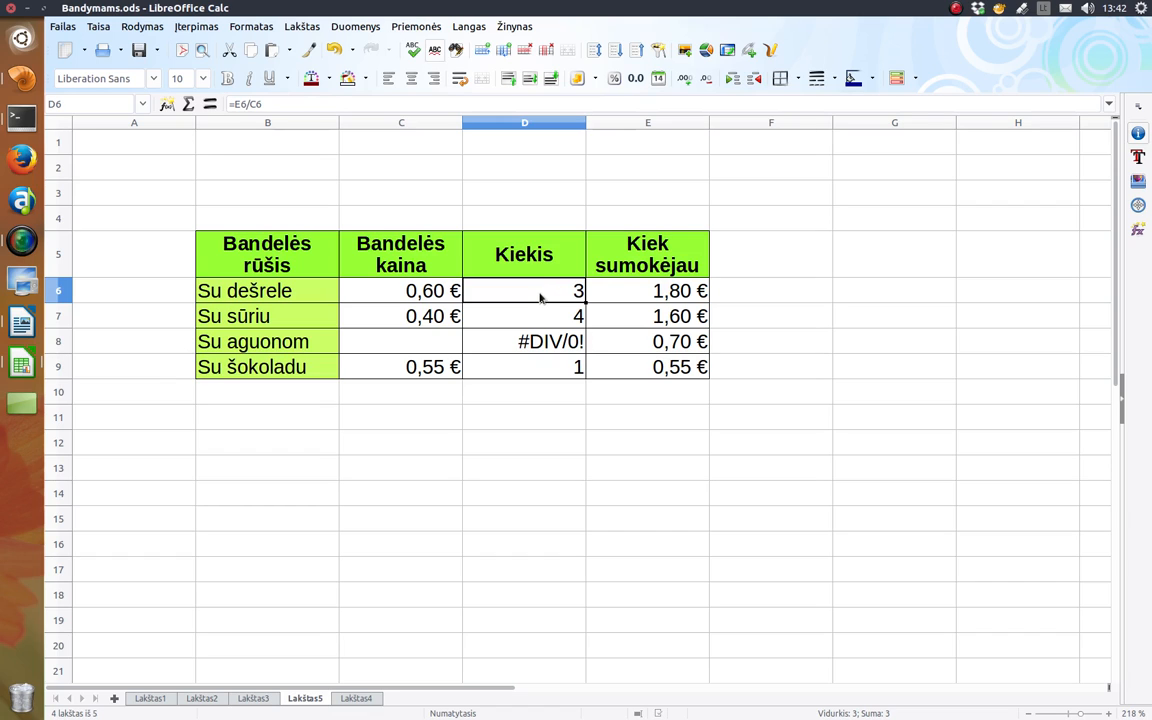
left_click(640, 297)
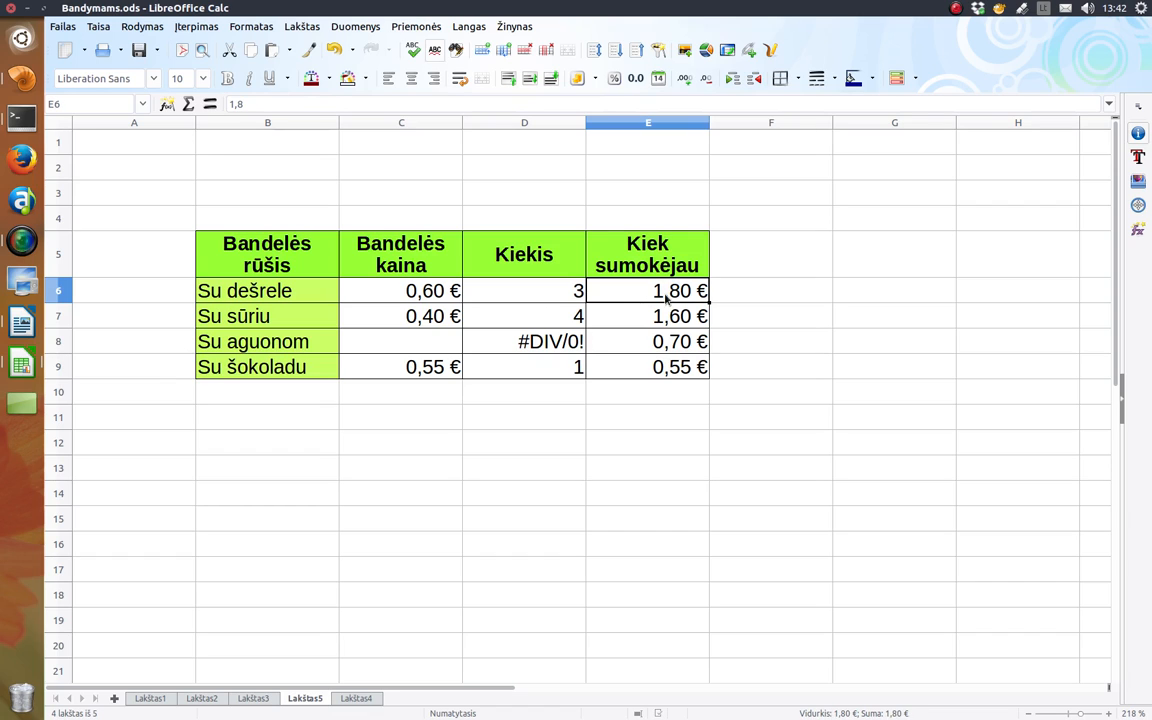
left_click(418, 296)
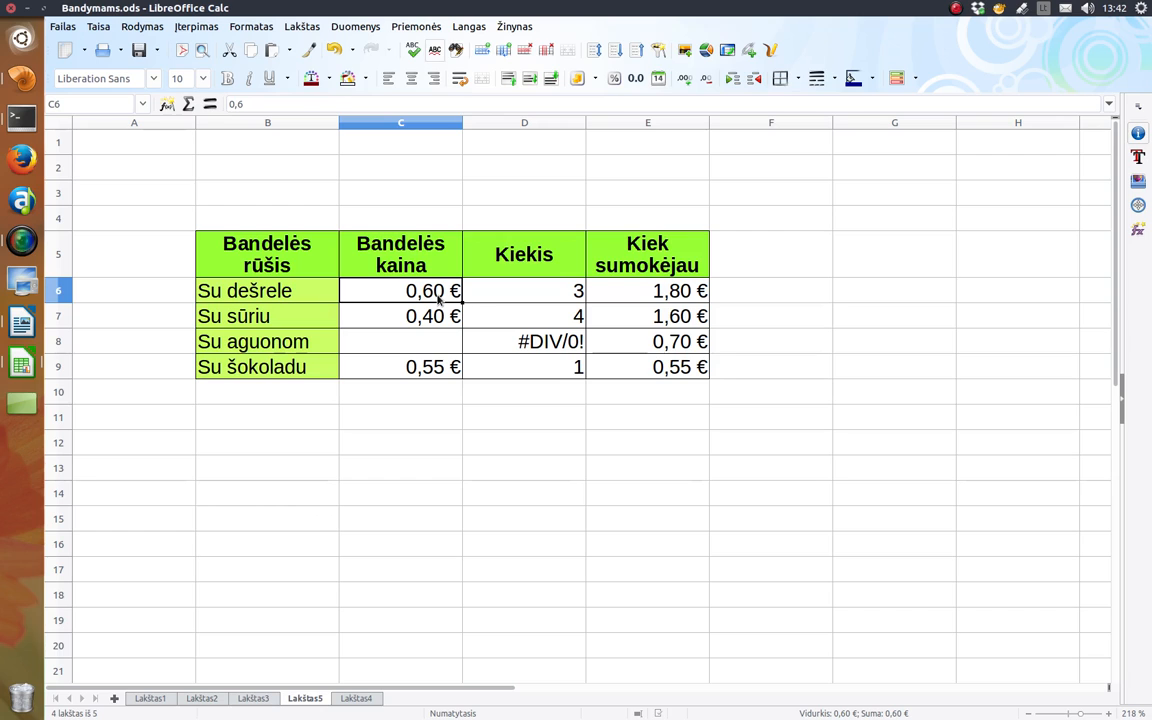
left_click(548, 295)
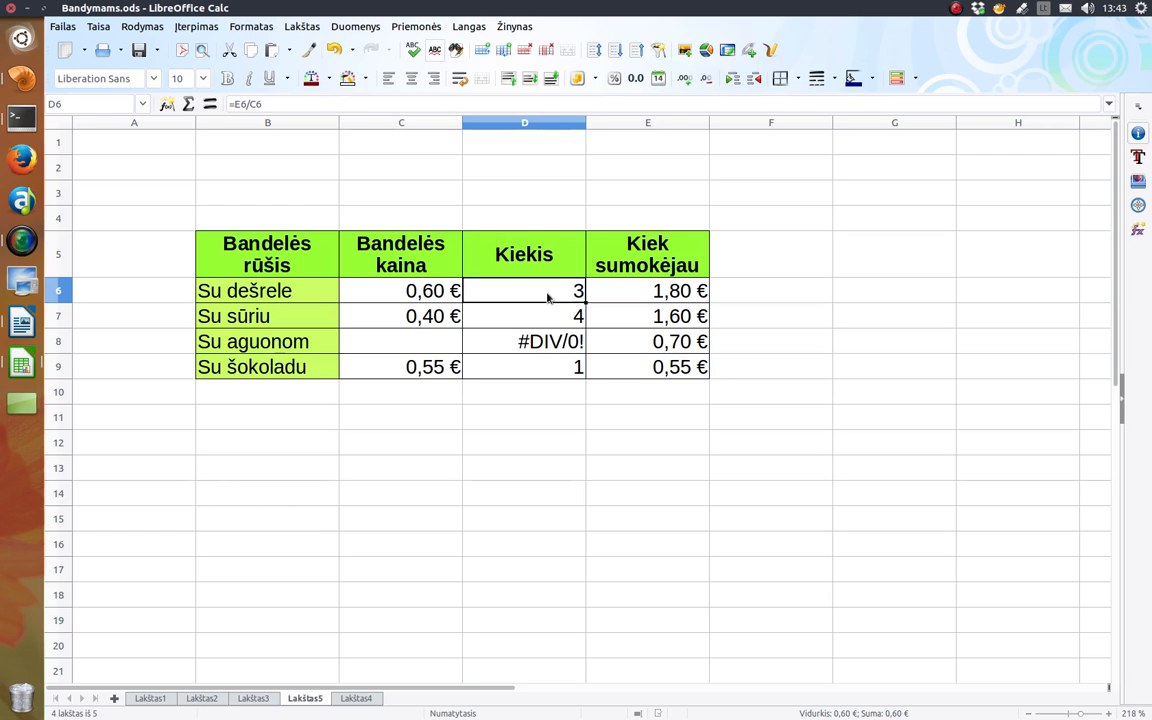
double_click(549, 293)
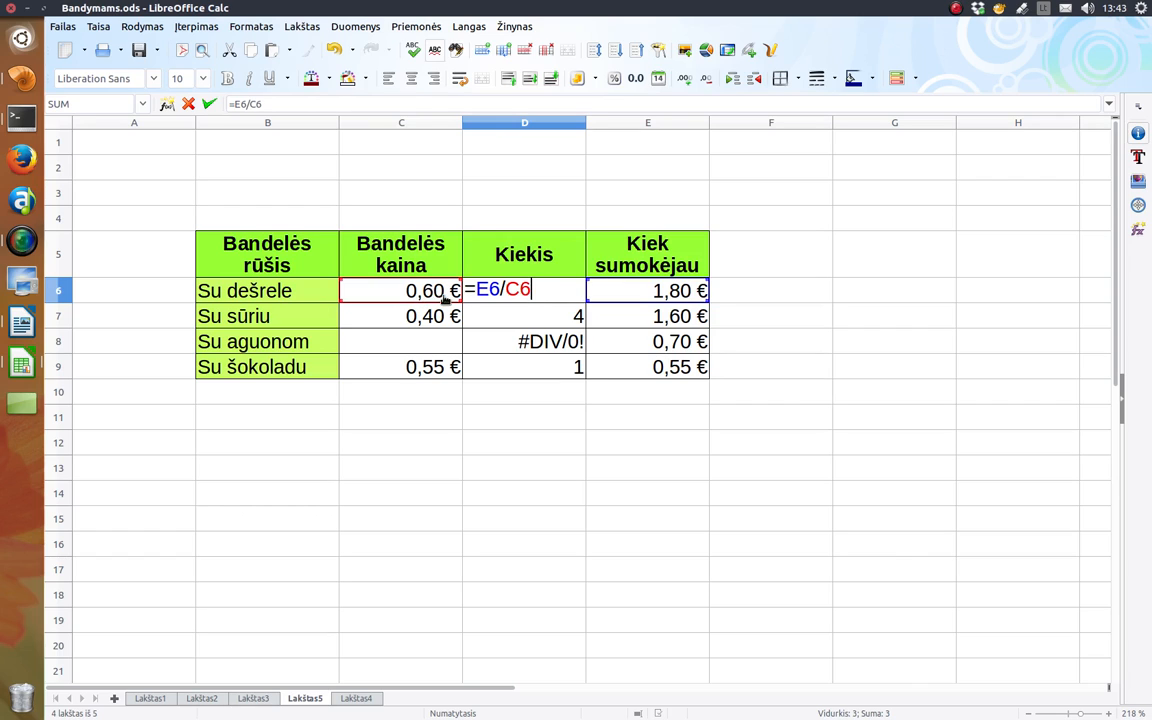
key("Escape")
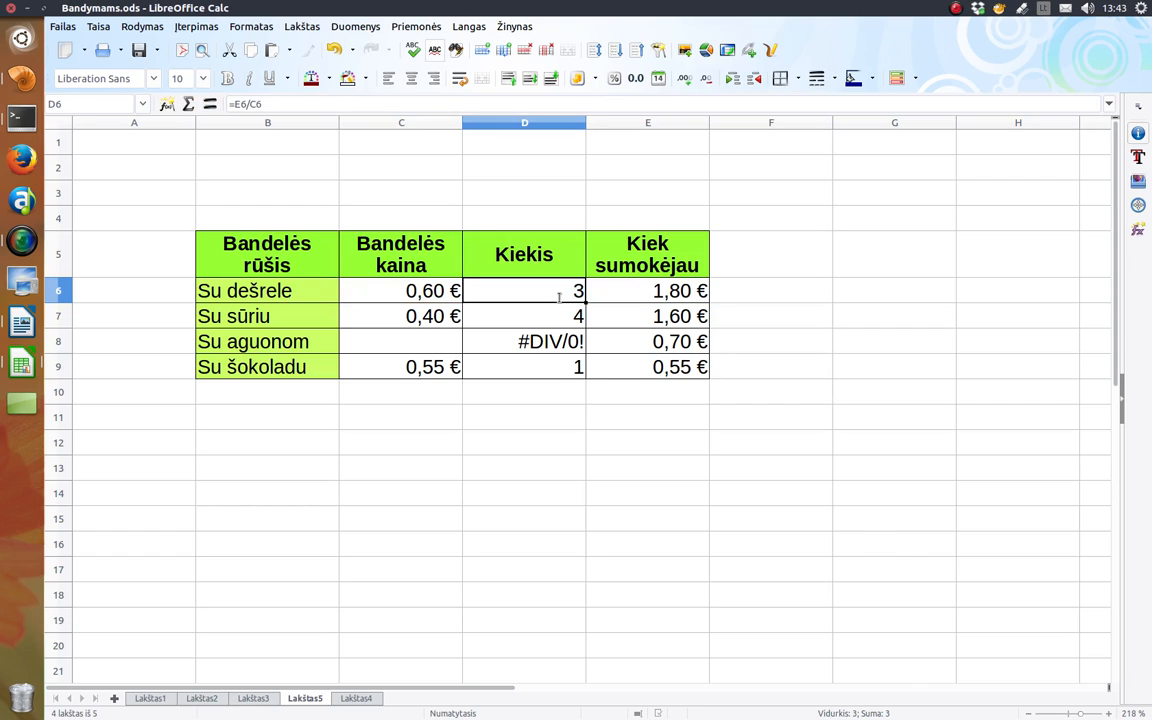
Step: Examine the Kiekis formula for Su aguonom in D8 and its source cells E8 and C8
left_click(538, 350)
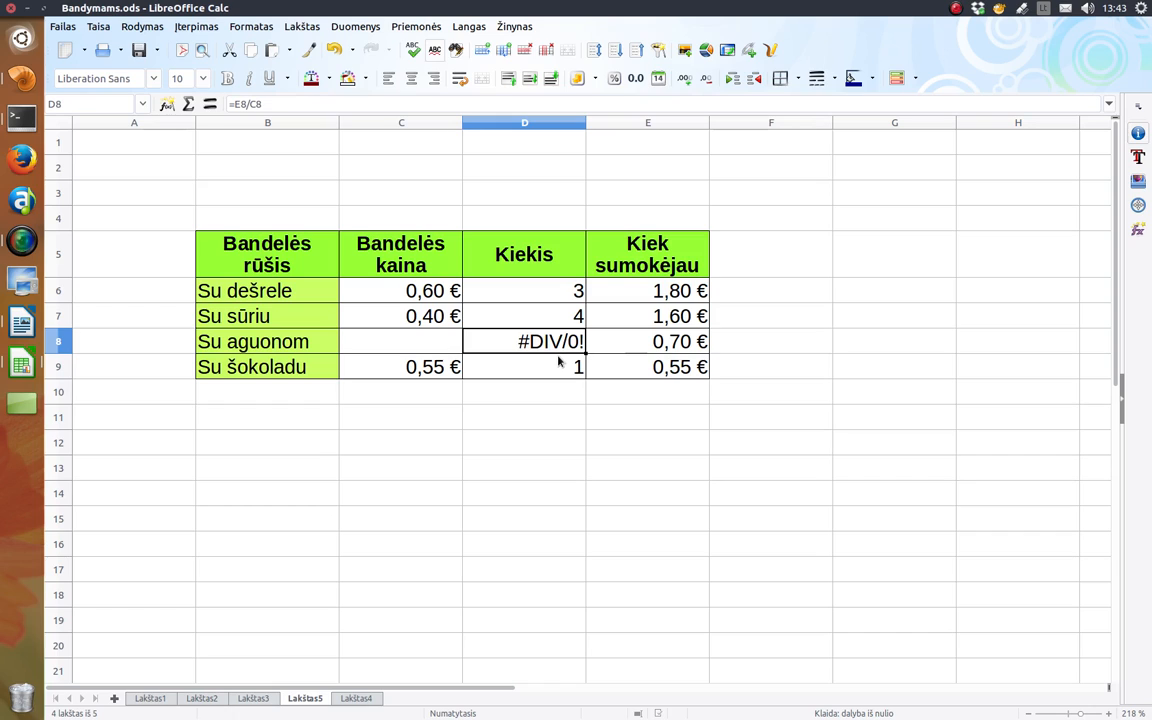
left_click(656, 345)
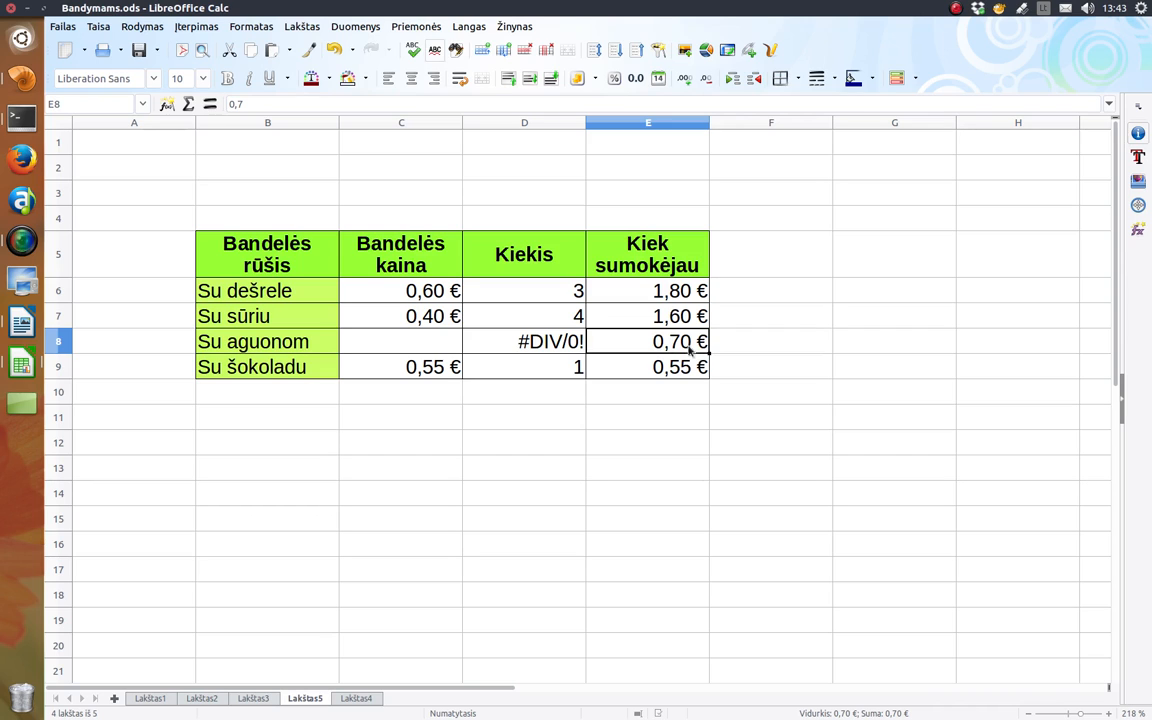
left_click(398, 342)
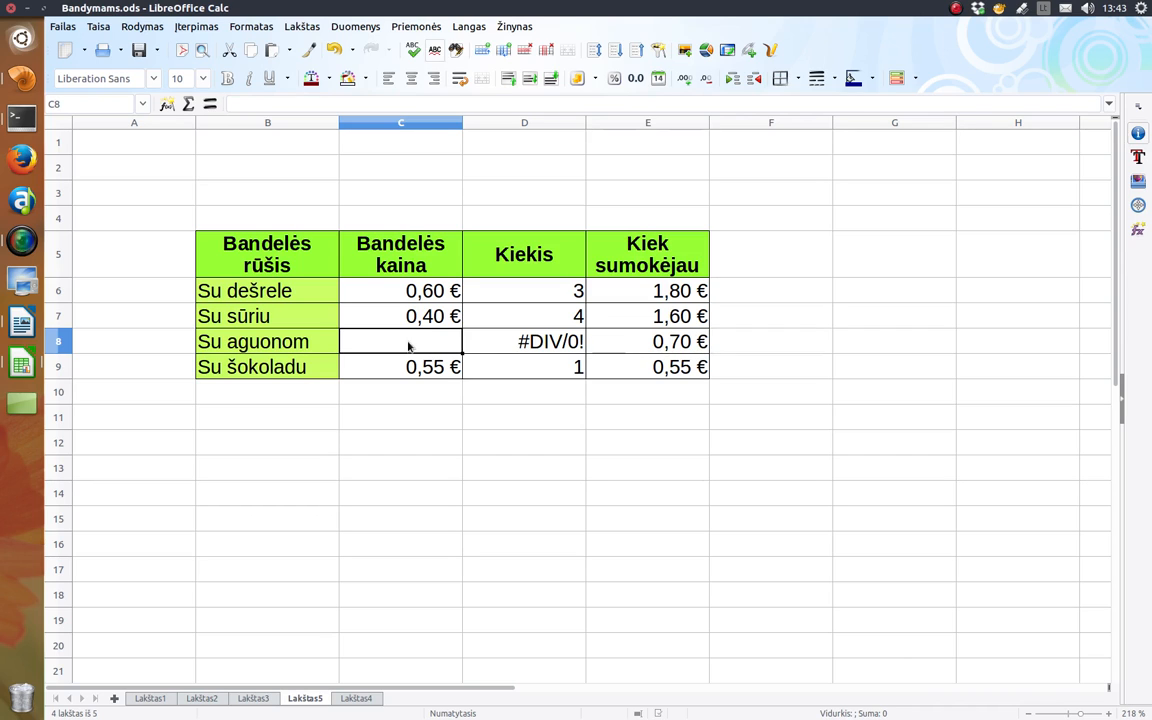
left_click(516, 343)
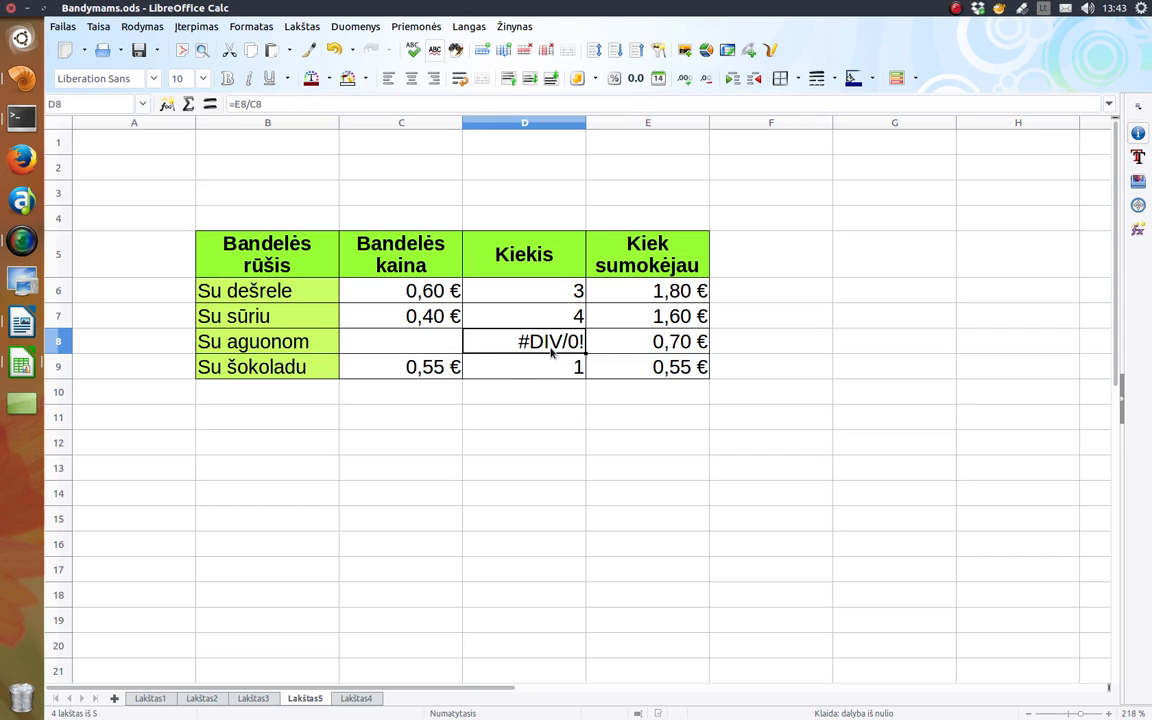
double_click(548, 352)
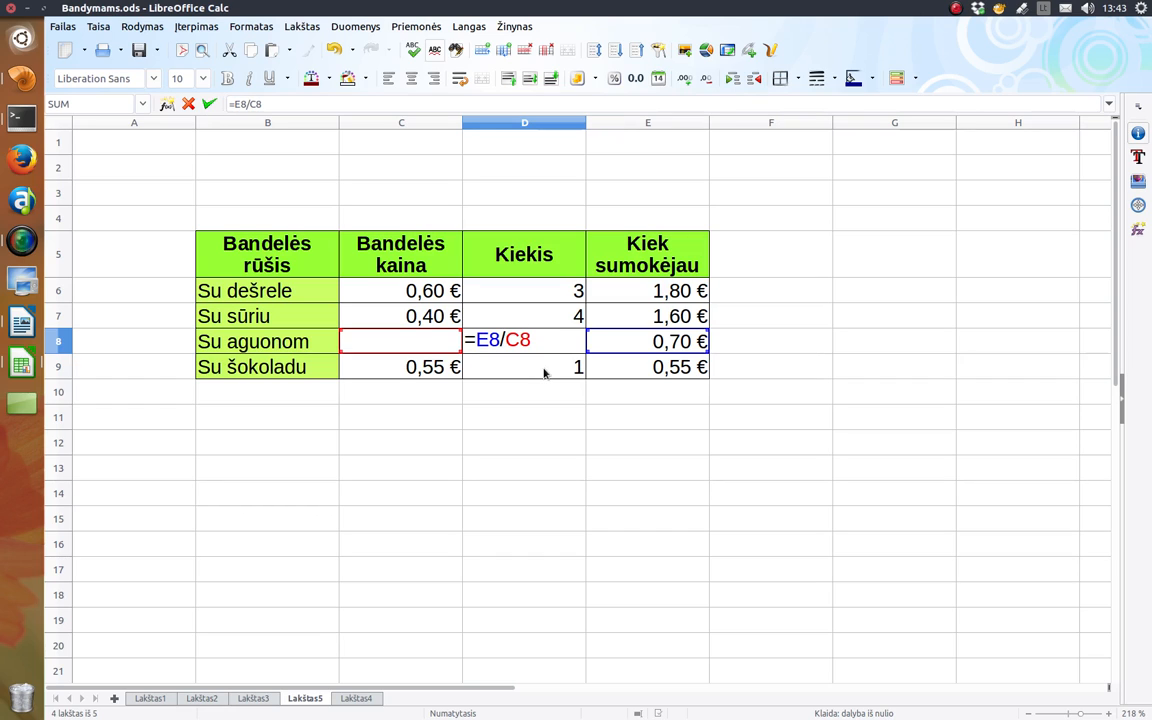
key("Return")
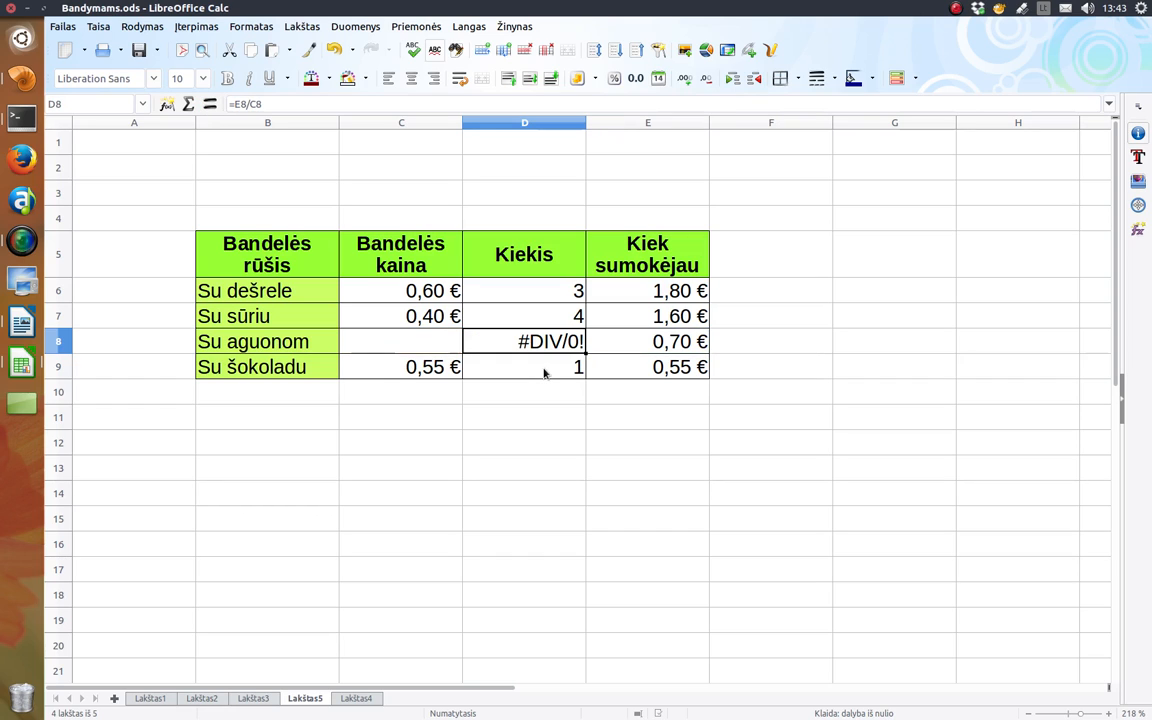
left_click(543, 413)
Step: On sheet Lakštas4, examine the Iš viso formula in C8 and the expense cells above it
left_click(358, 698)
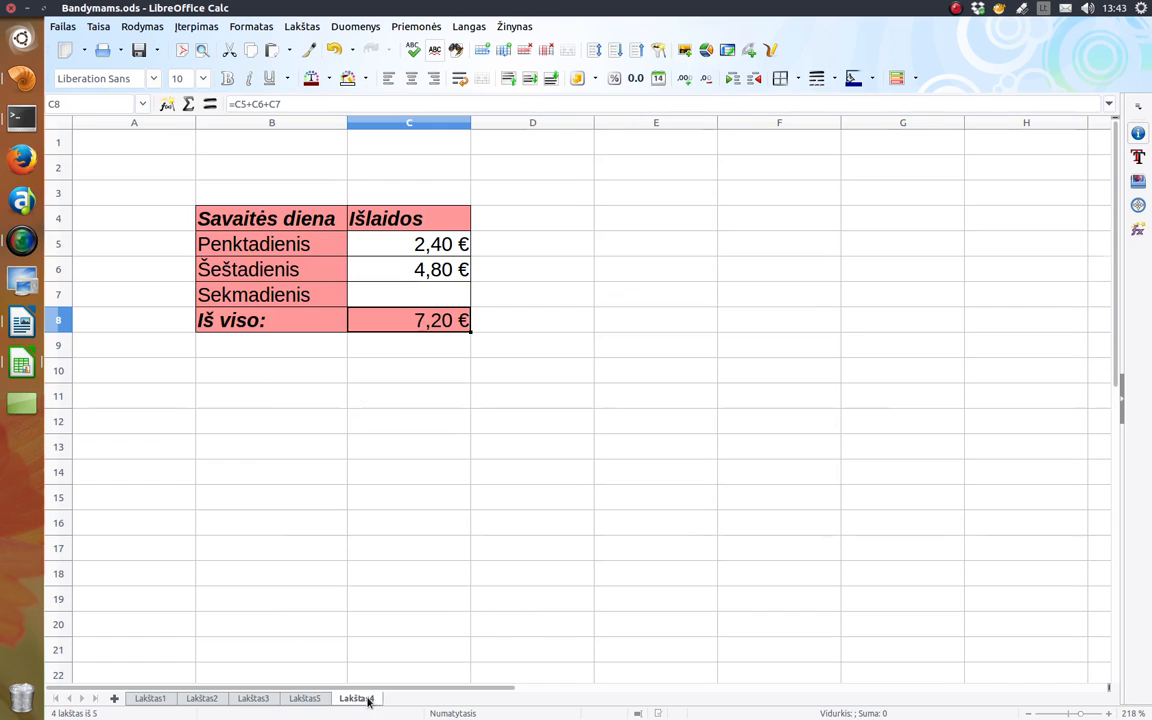
double_click(416, 326)
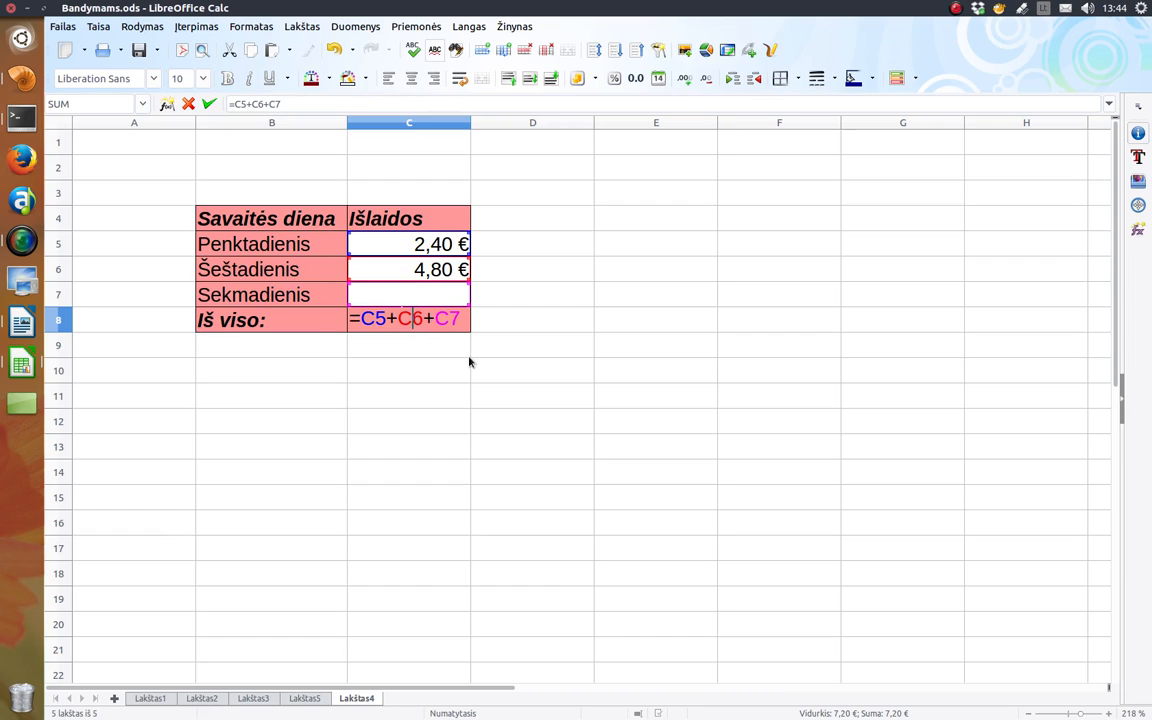
key("Escape")
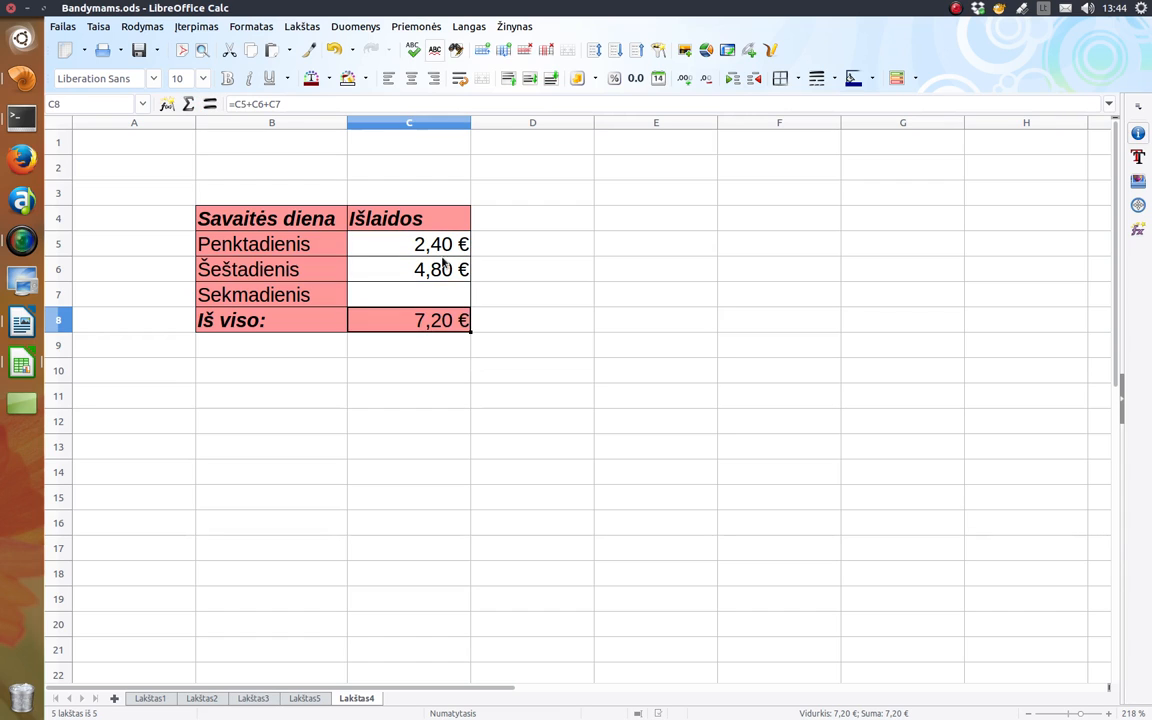
key("Up")
key("Up")
key("Up")
key("Down")
key("Down")
key("Down")
Step: Enter the formula =C4+C5+C6 in cell C9, including the Išlaidos header cell, and review its cell references
left_click(429, 344)
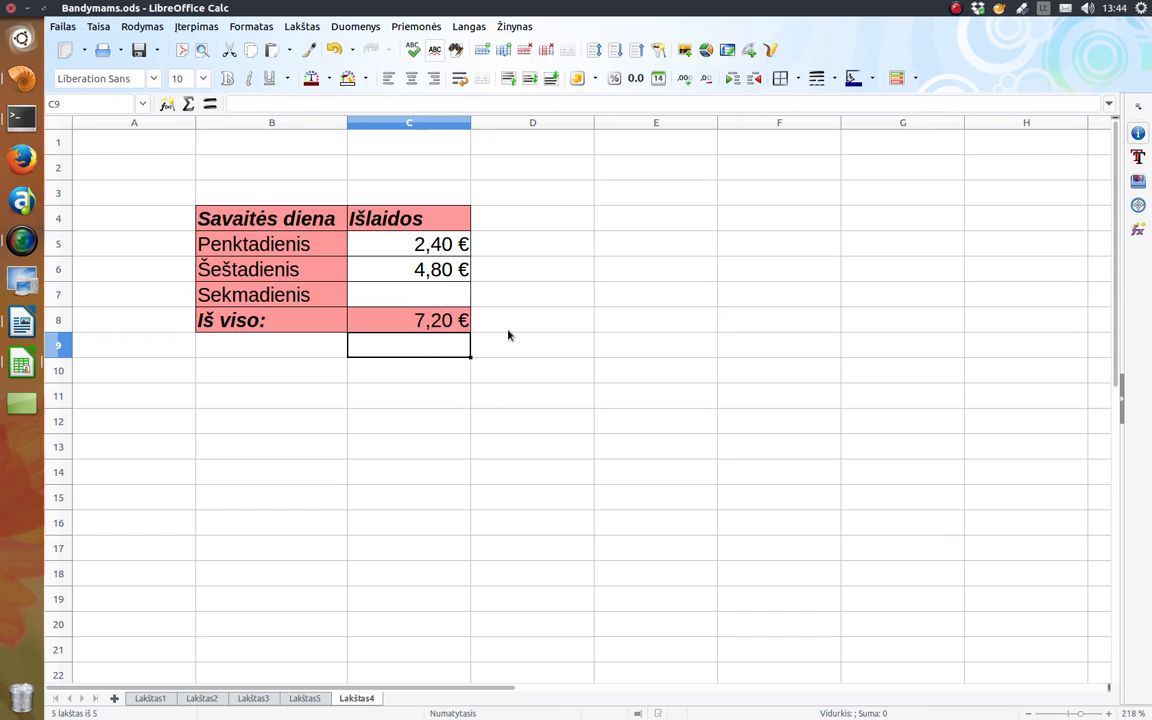
type("=")
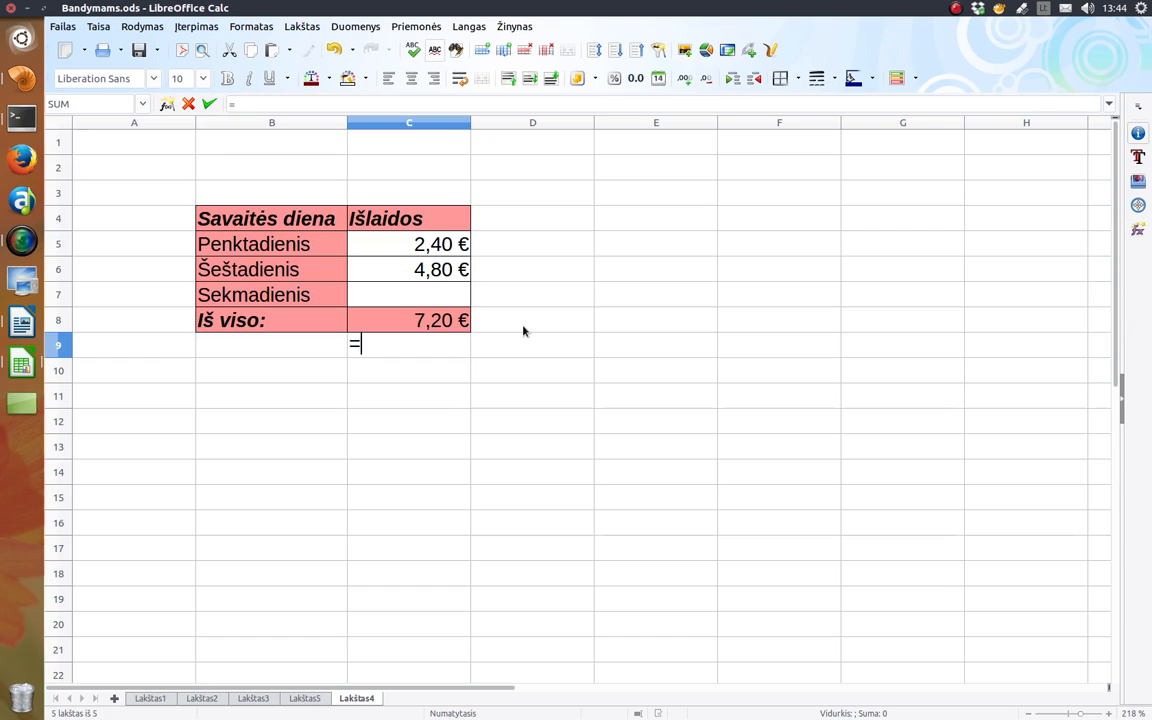
left_click(386, 219)
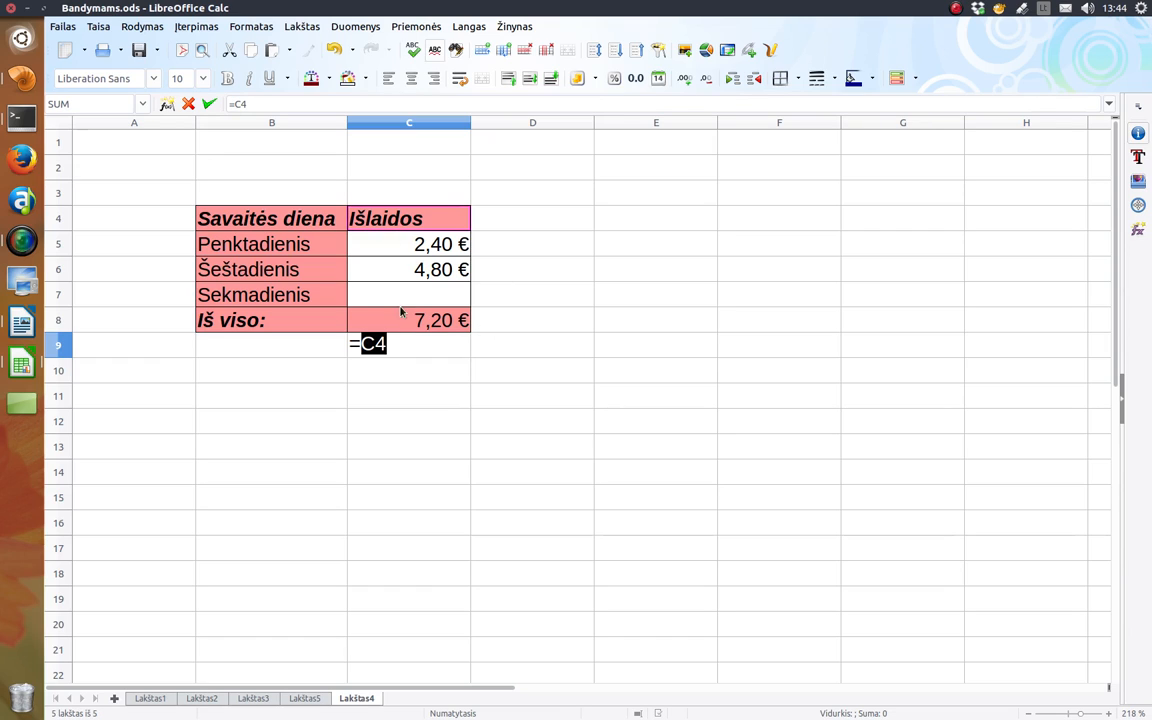
type("+")
left_click(405, 245)
type("+")
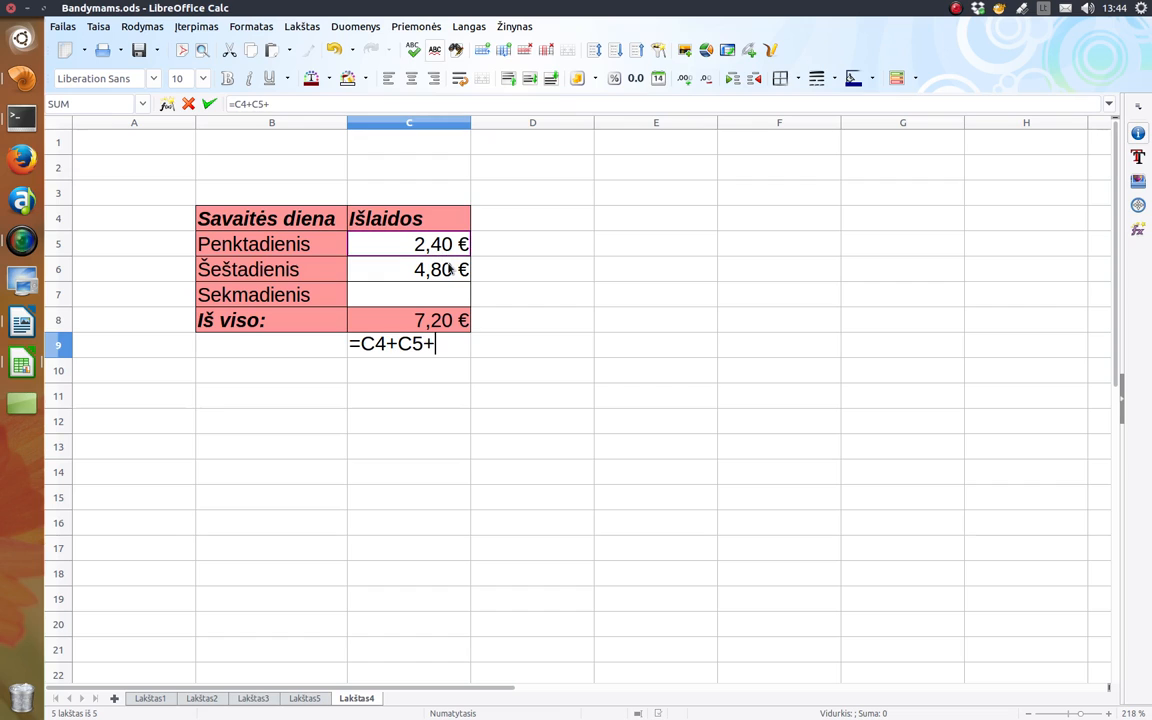
left_click(440, 282)
key("Return")
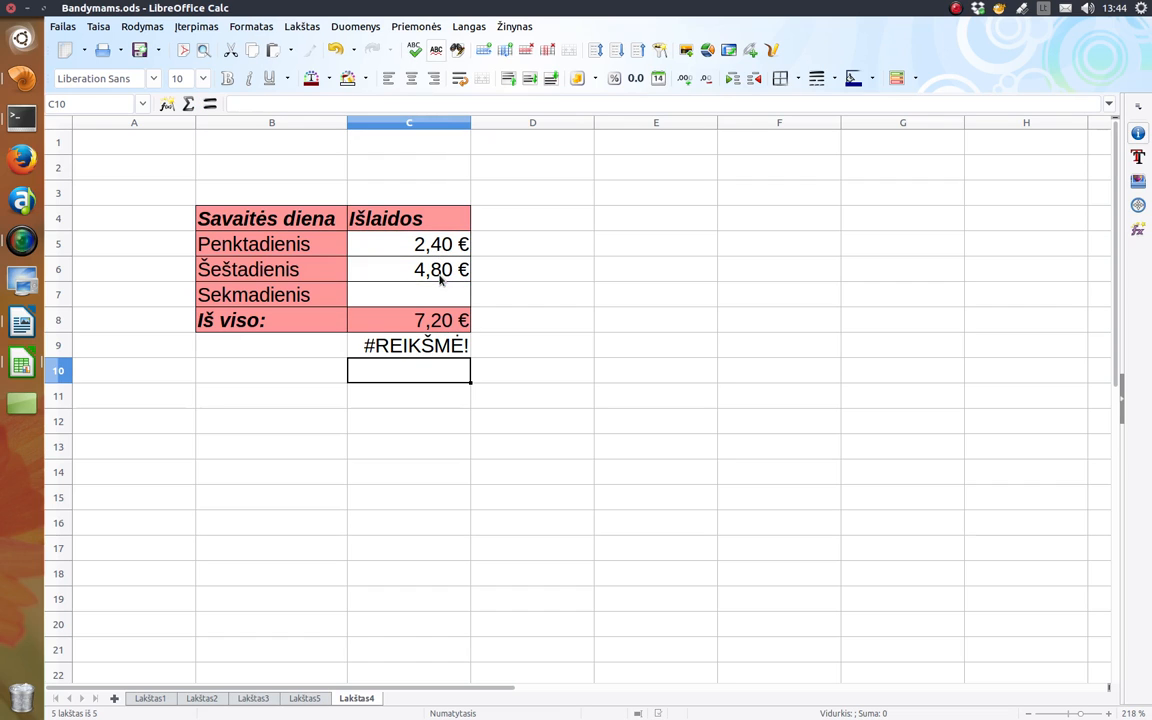
left_click(406, 350)
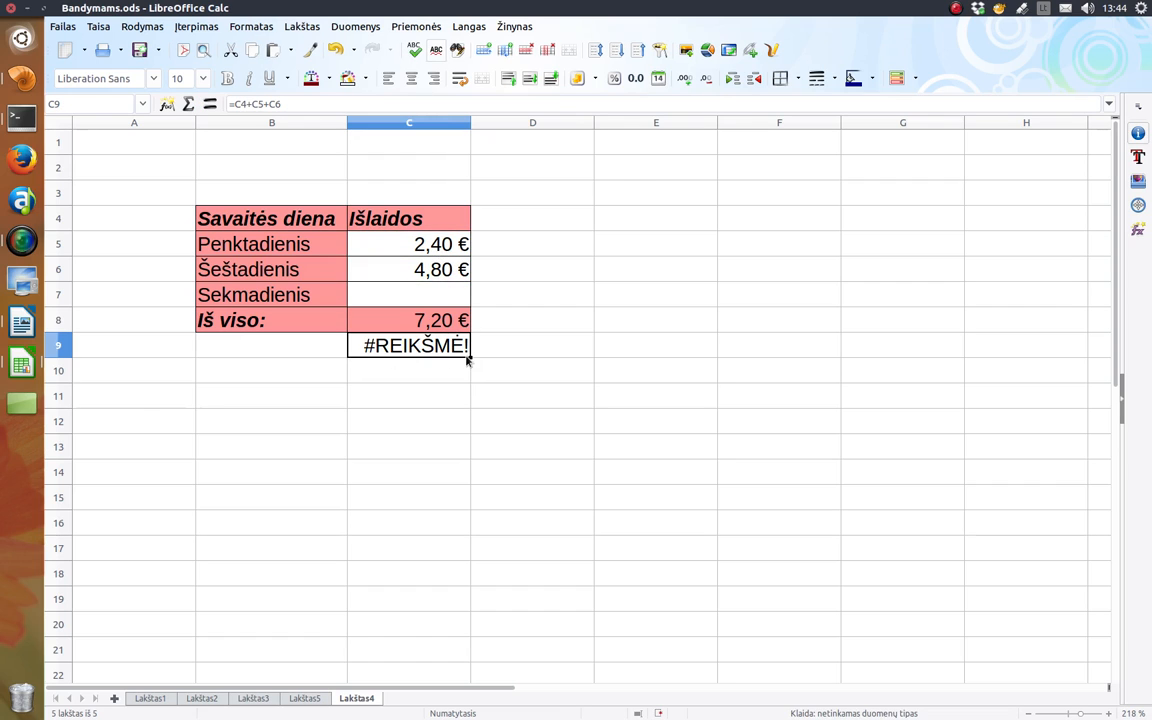
double_click(410, 345)
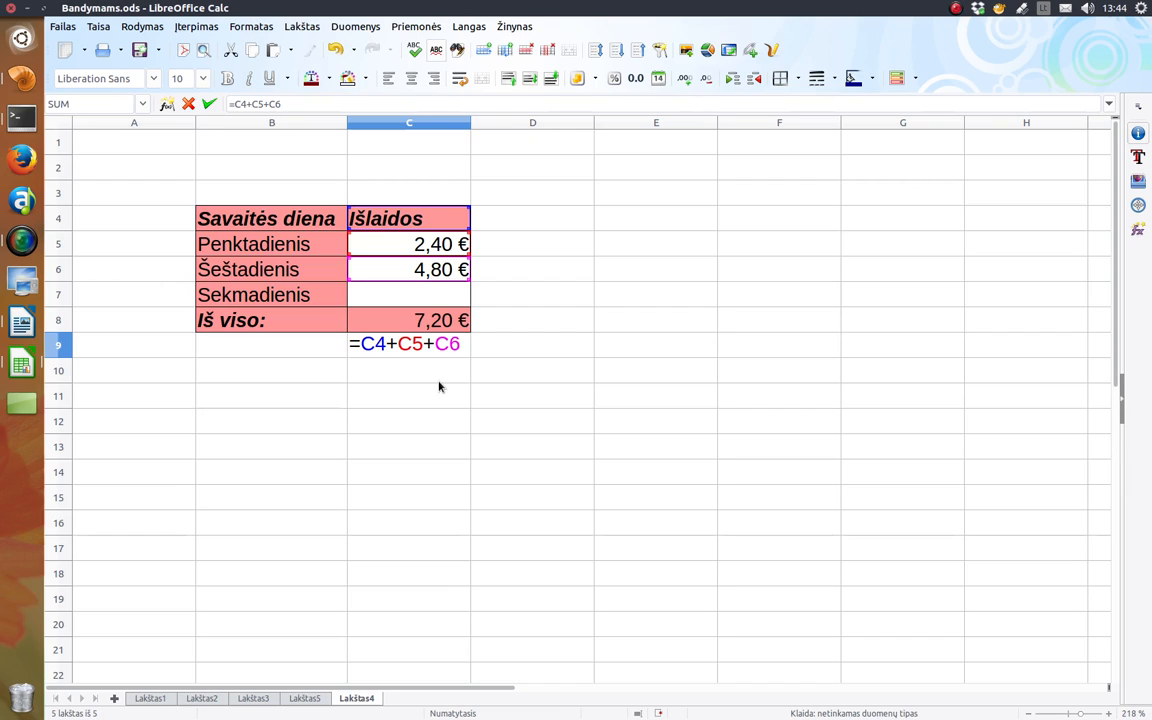
key("Return")
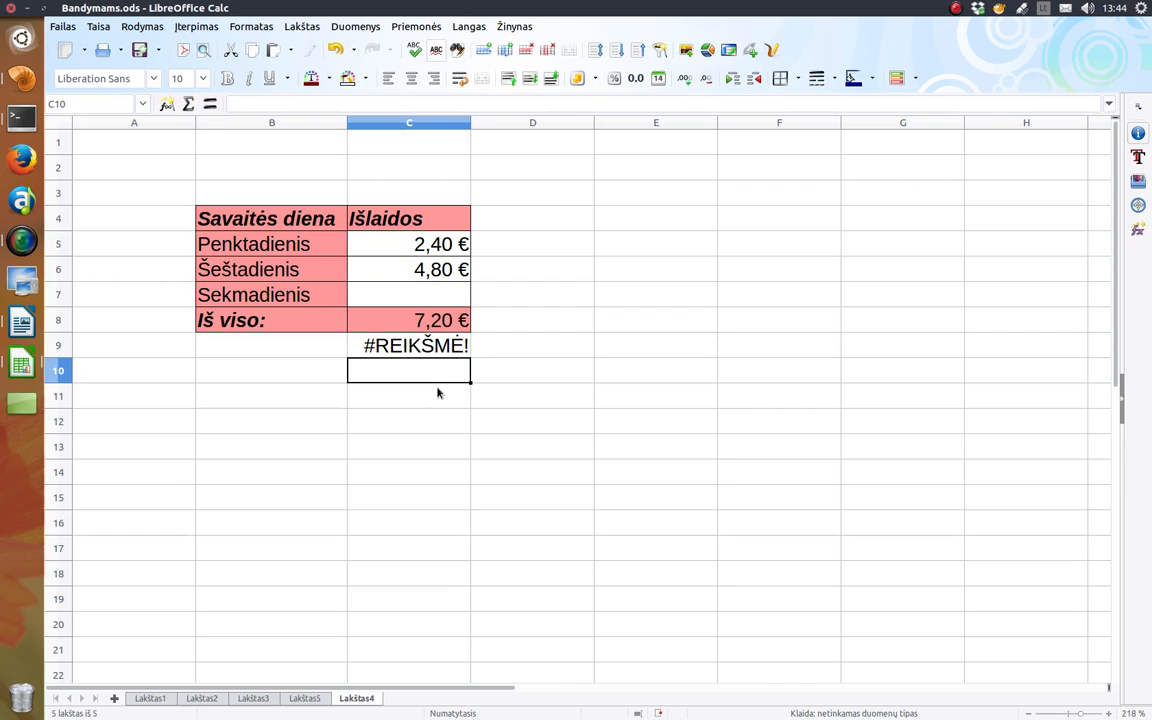
Step: Enter the self-referencing formula =C5+C10 in cell C10 and review its cell references
type("=")
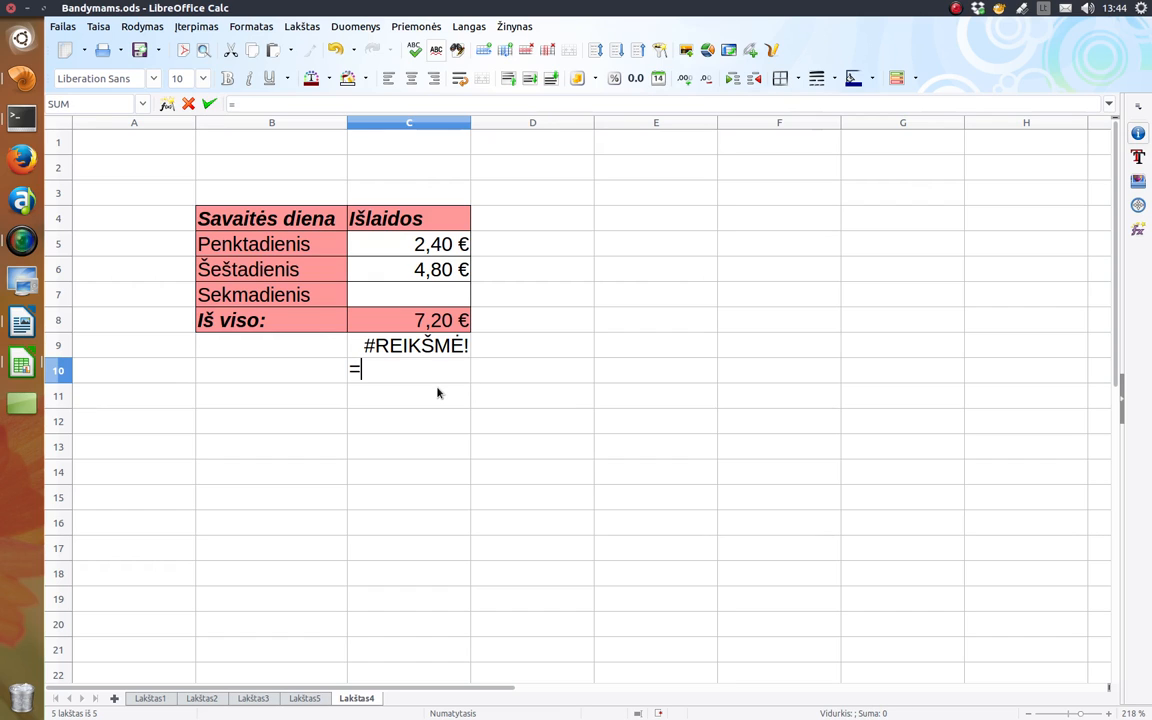
type("C5+C10")
key("Return")
left_click(443, 378)
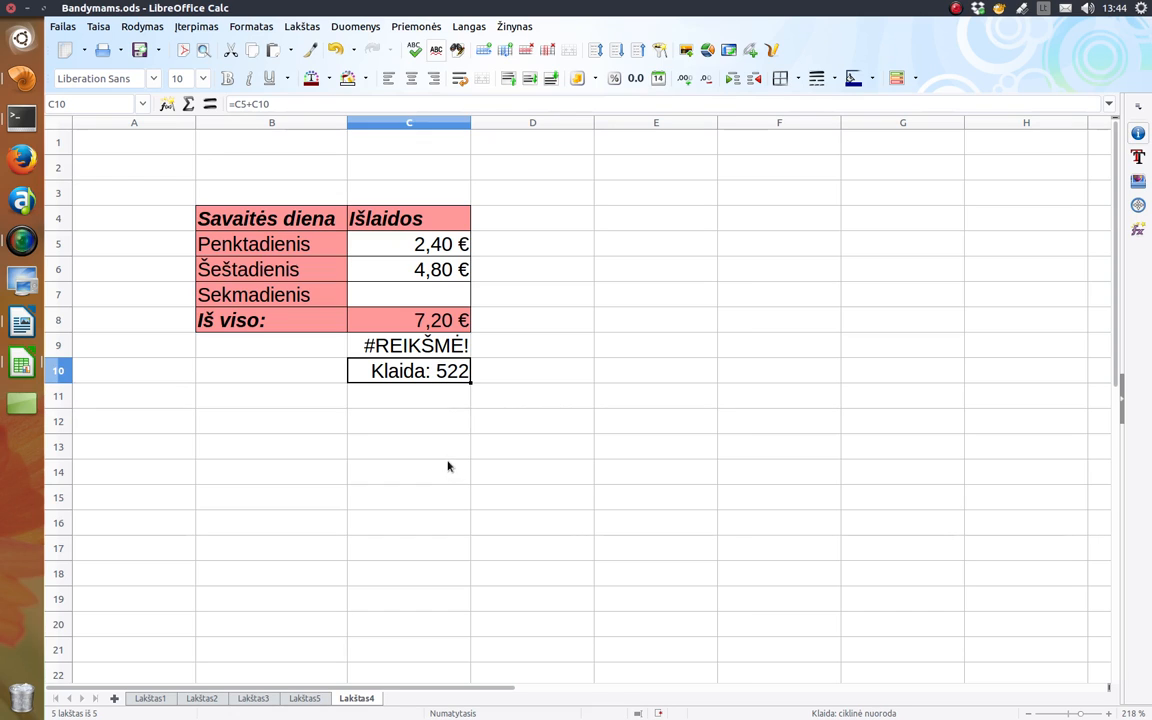
double_click(444, 373)
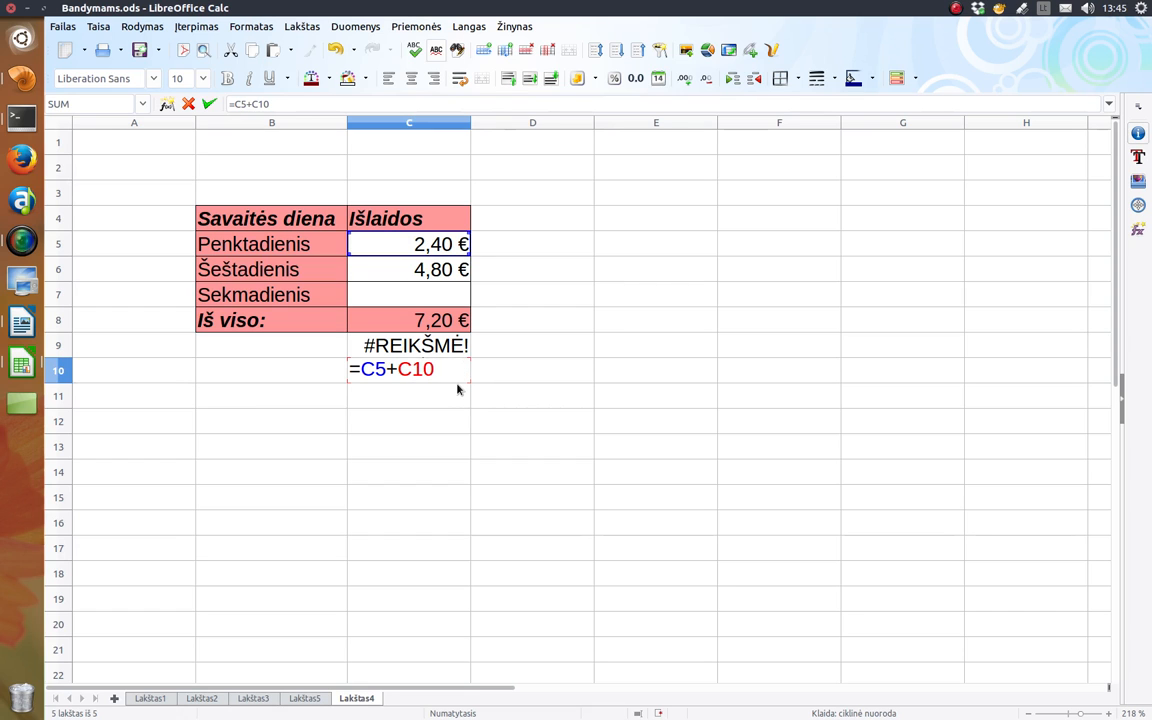
key("Return")
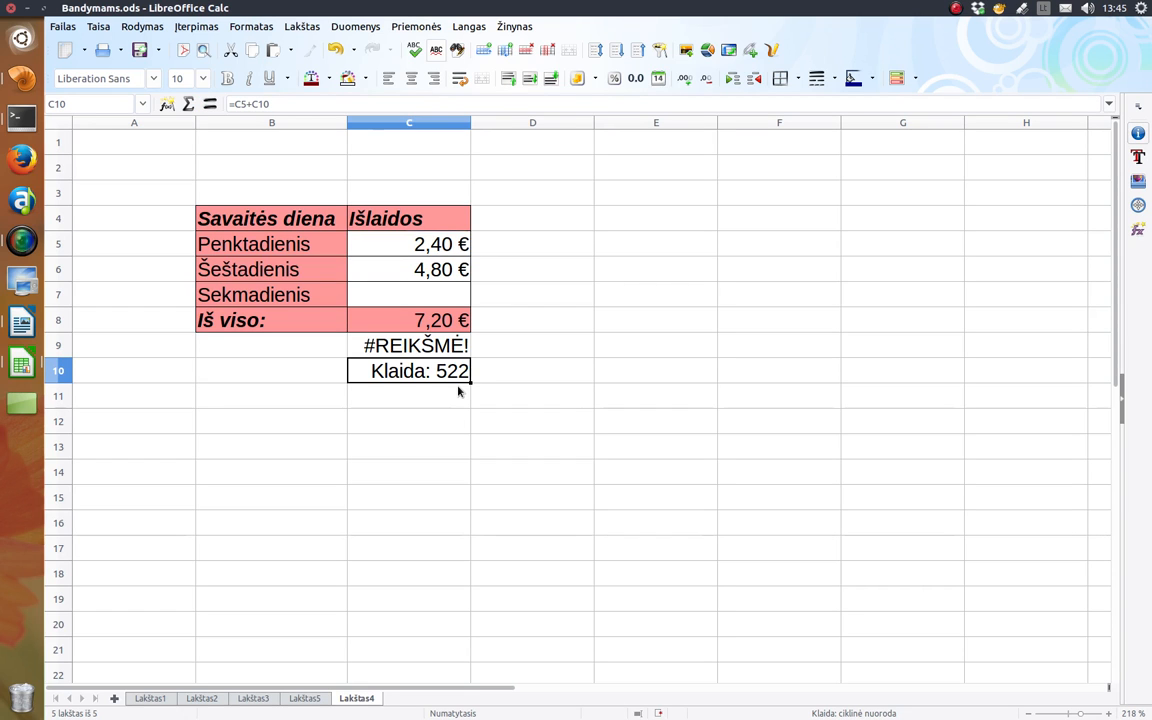